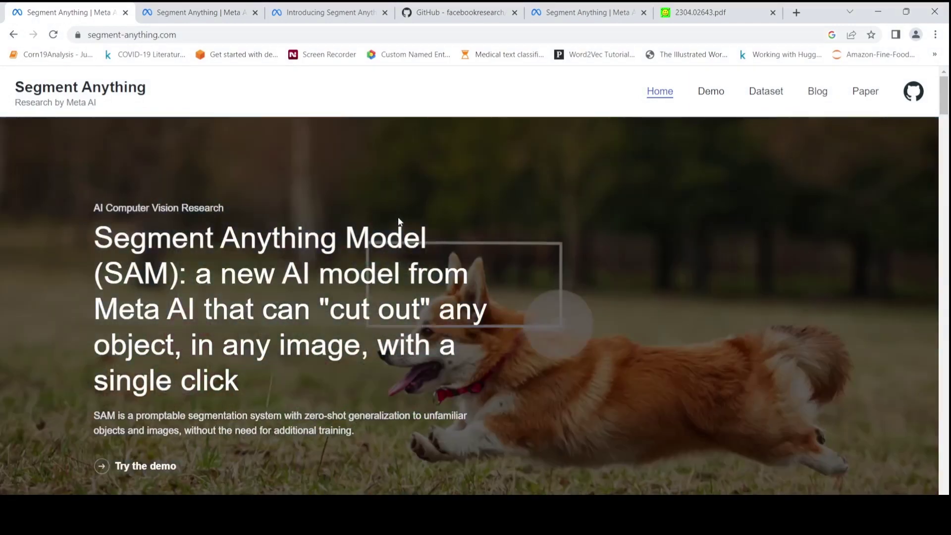
Skim the segment-anything GitHub README and model diagram, then return to the demo gallery.
left_click(451, 19)
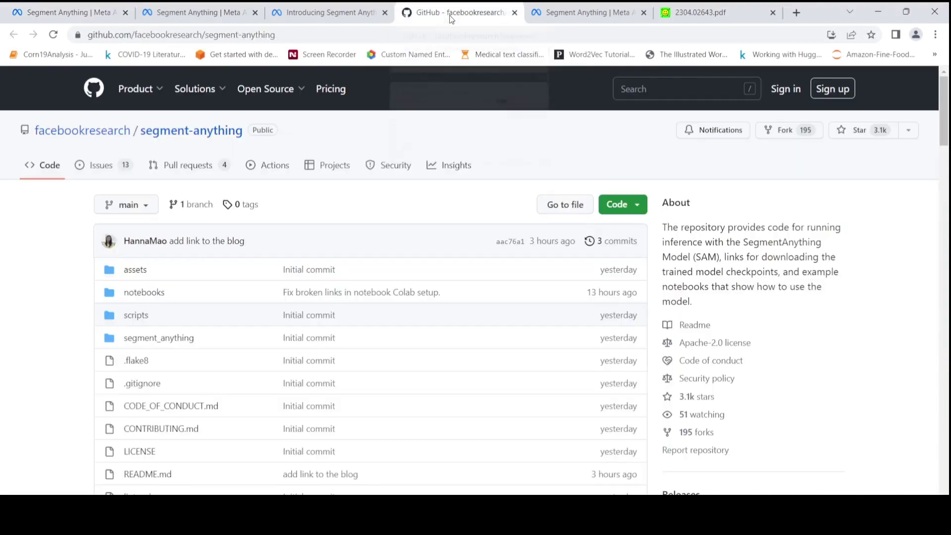
scroll(470, 260, "down", 10)
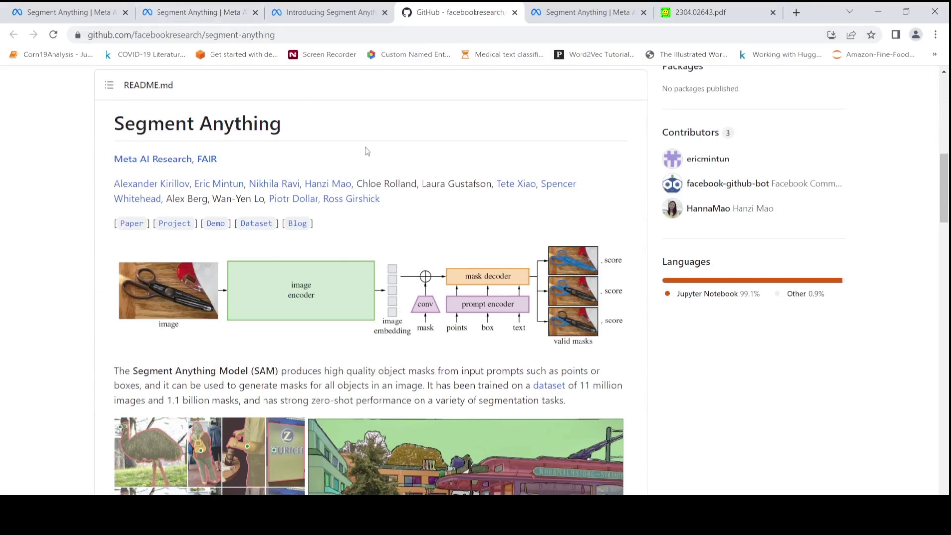
left_click(216, 15)
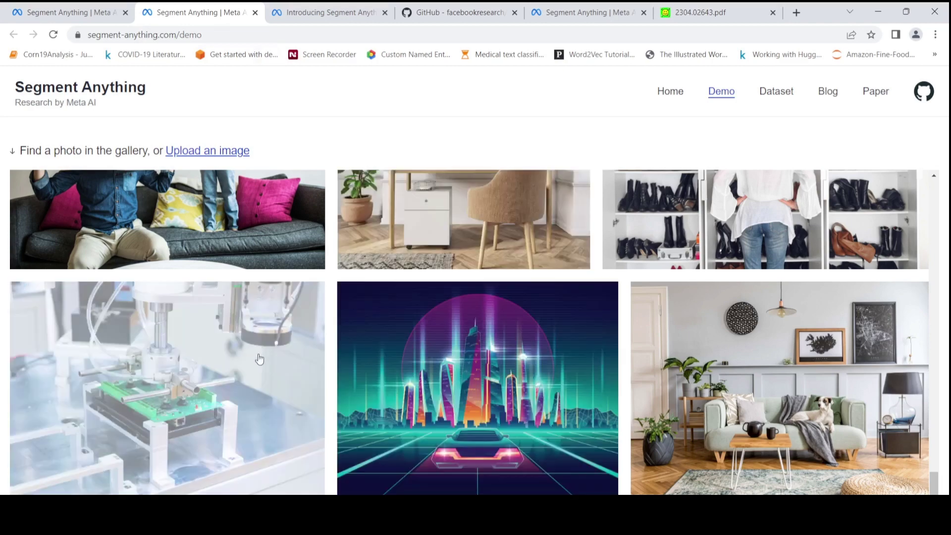
Open the robotic circuit-board photo and box the round upper-right camera to mask it.
left_click(258, 360)
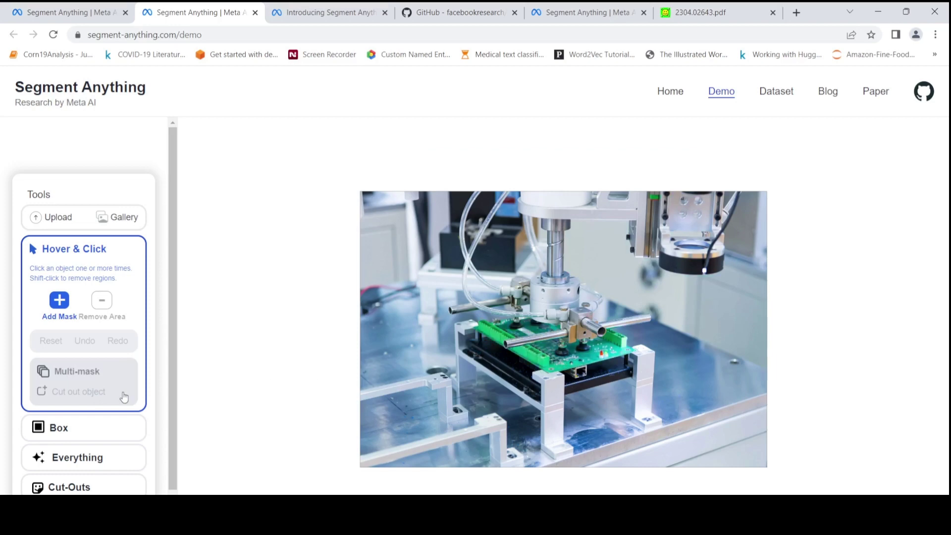
scroll(125, 395, "down", 1)
left_click(111, 425)
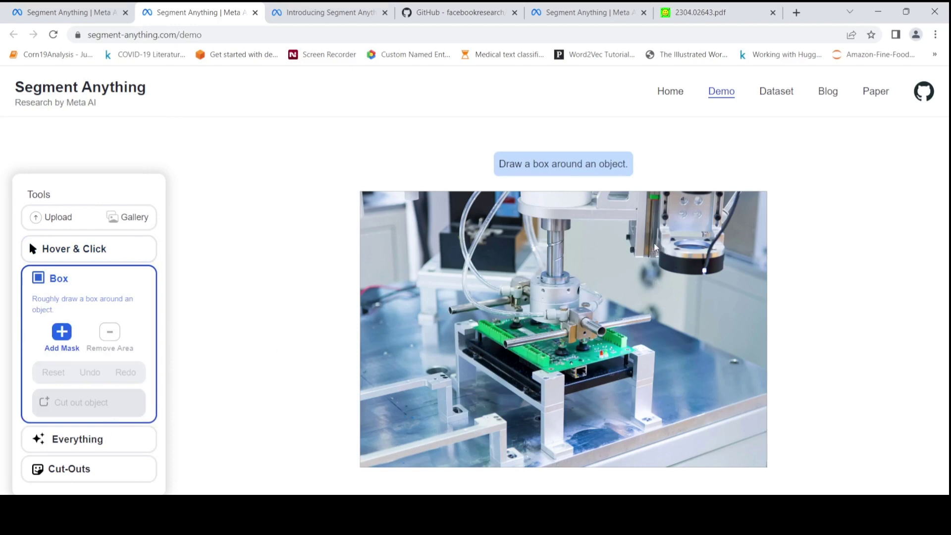
left_click_drag(654, 243, 747, 300)
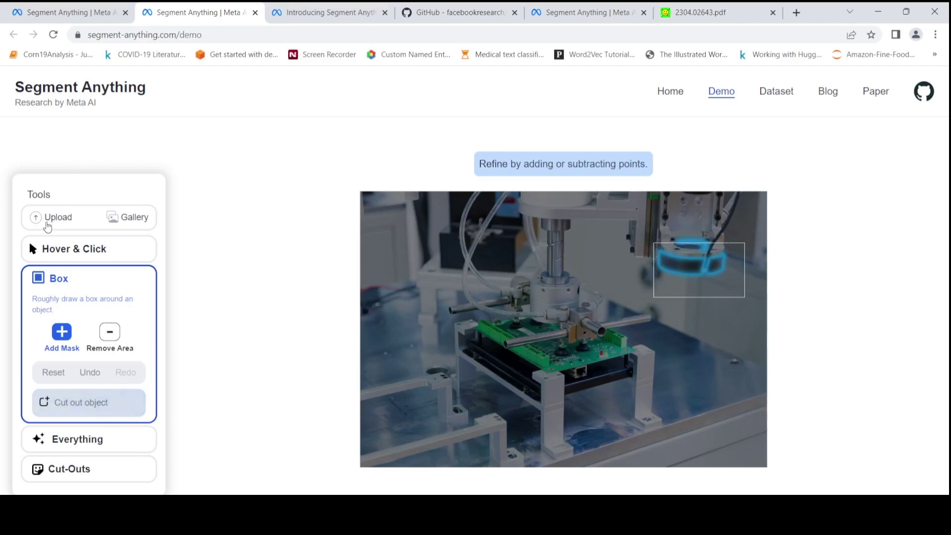
Upload the CTAbdomen image from Downloads > SAM in place of the robot photo.
left_click(52, 221)
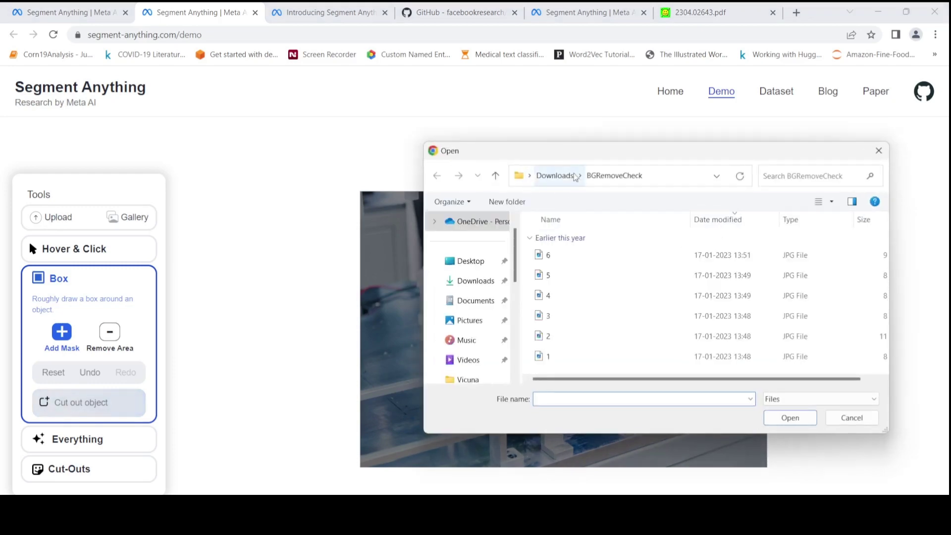
left_click(555, 176)
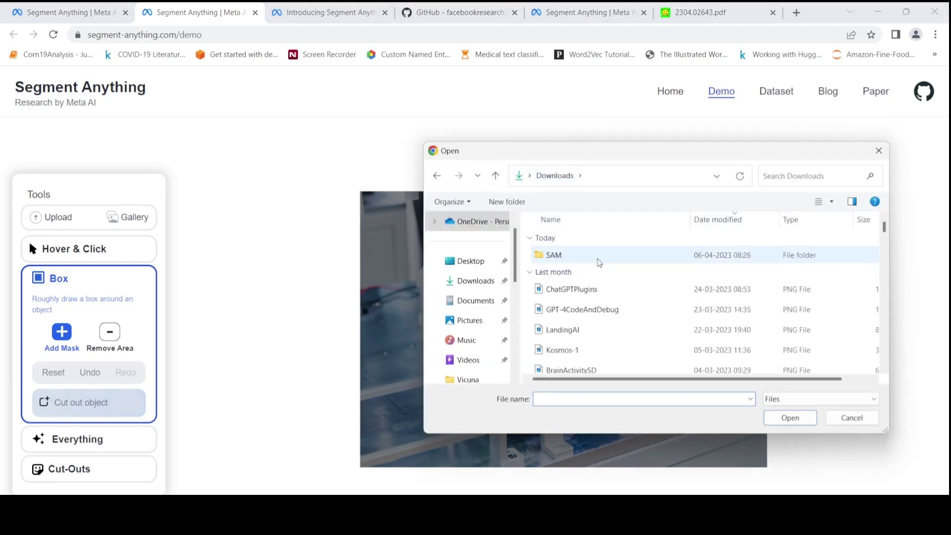
double_click(595, 258)
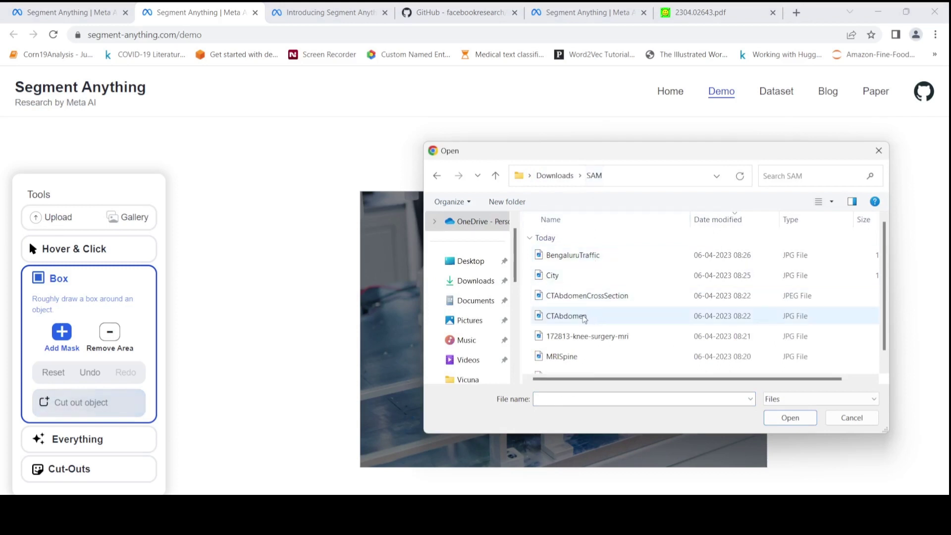
left_click(583, 319)
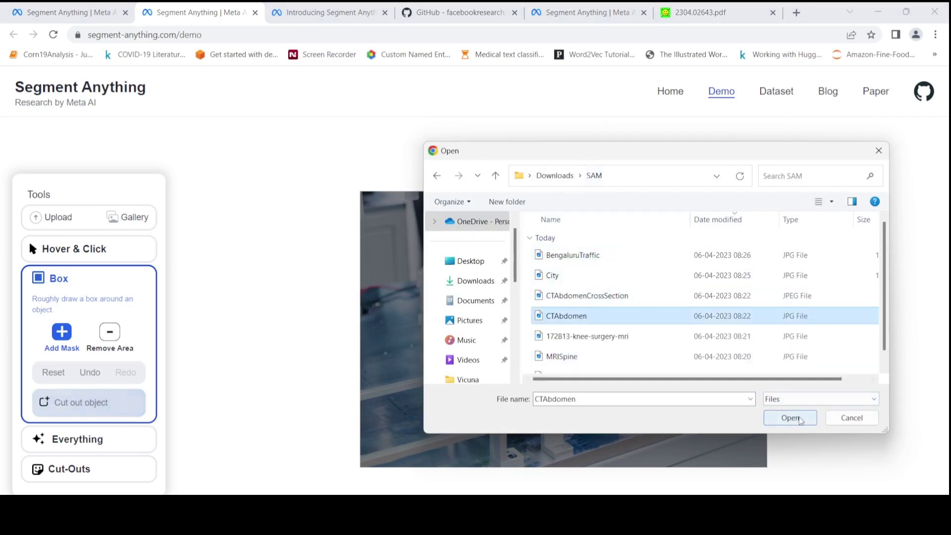
left_click(799, 418)
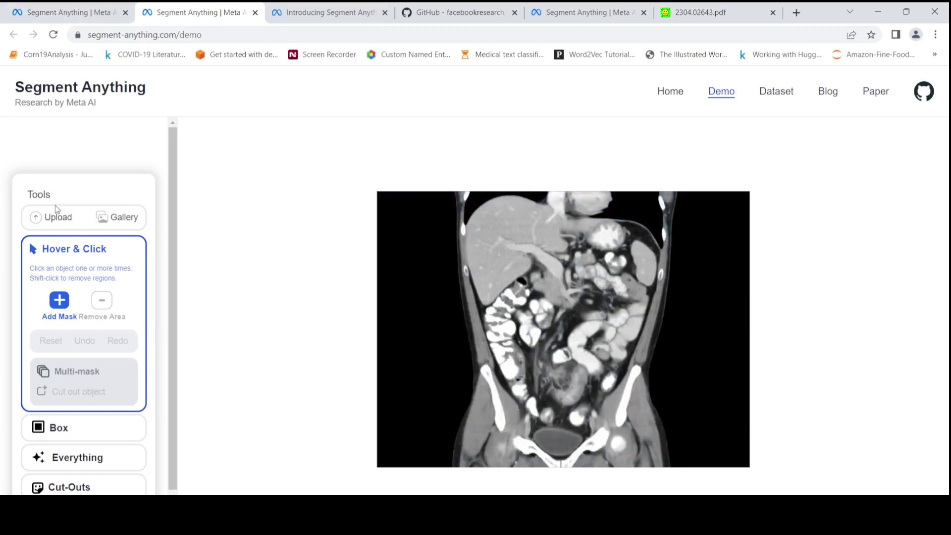
Upload the CTAbdomenCrossSection scan into the demo.
left_click(51, 220)
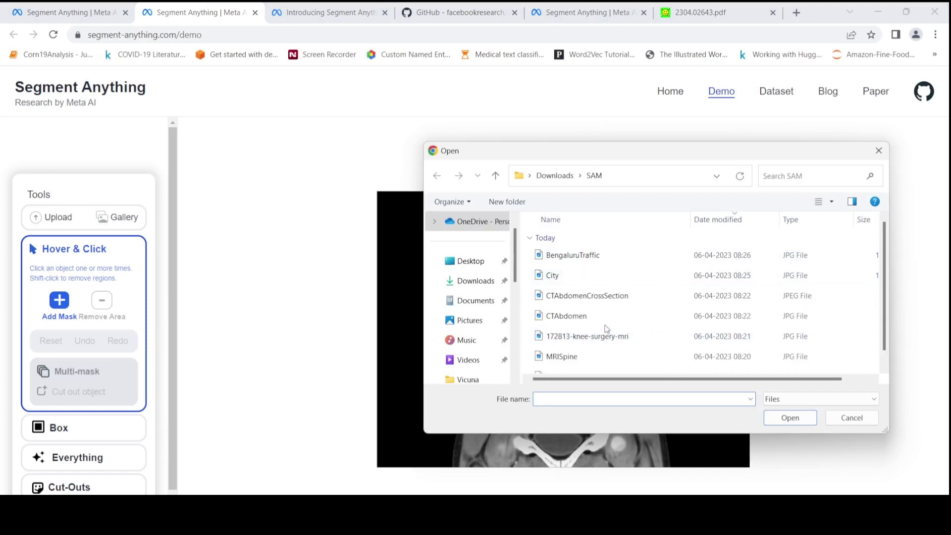
left_click(572, 319)
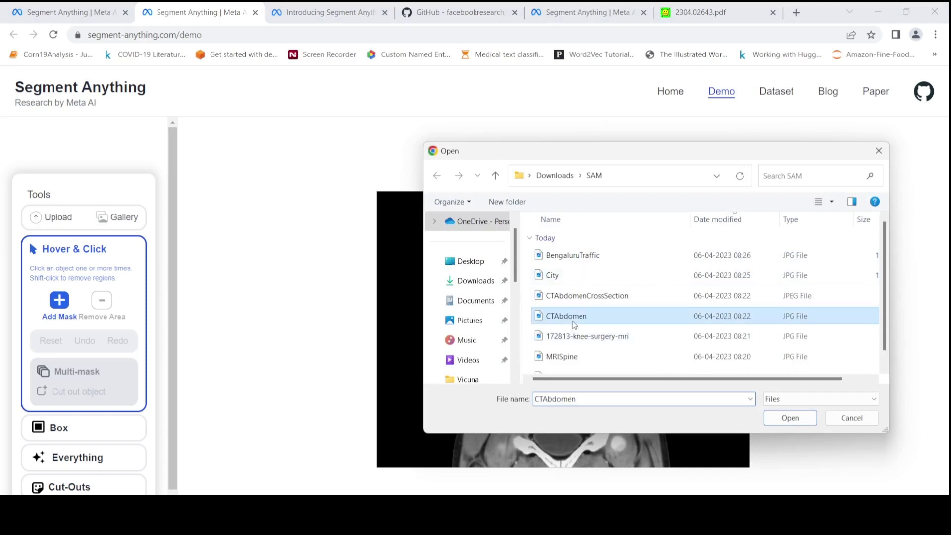
left_click(624, 302)
left_click(787, 417)
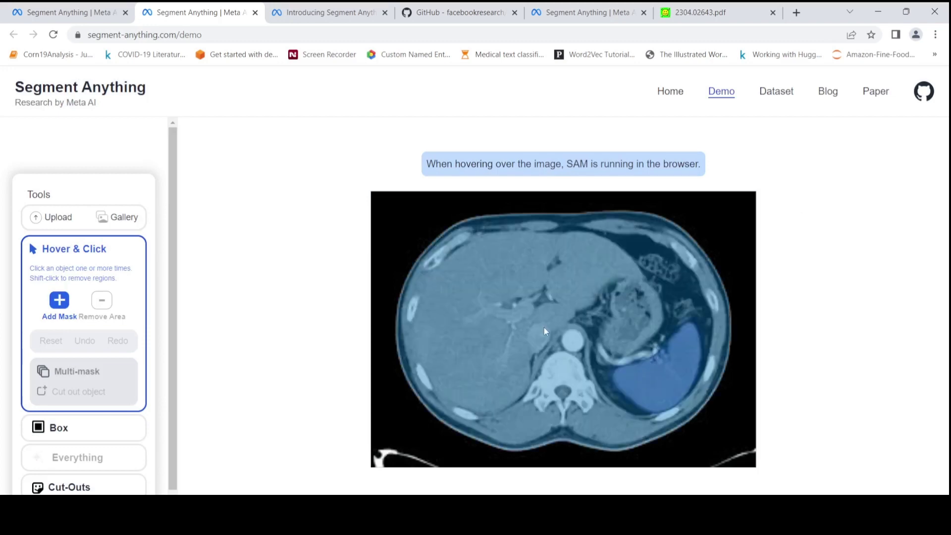
Place two mask points on the liver area of the CT scan.
left_click(457, 356)
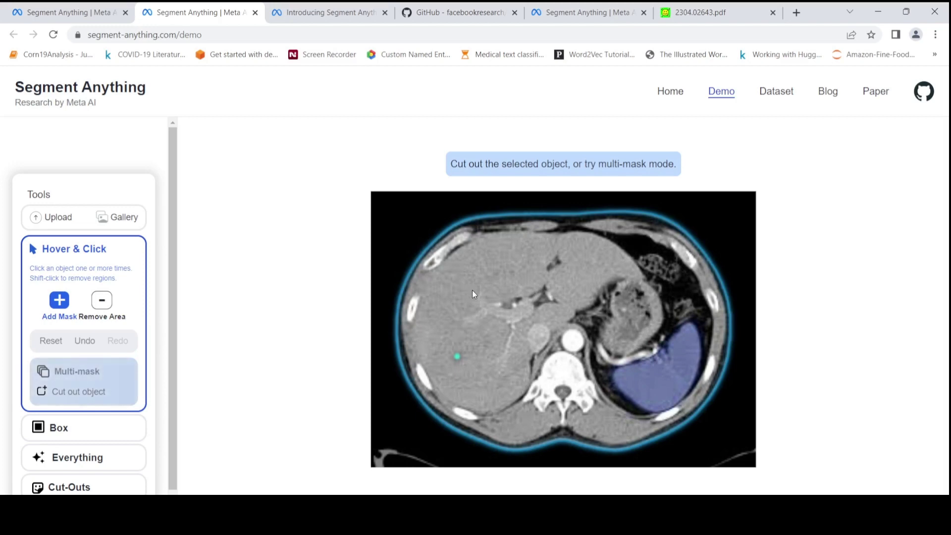
left_click(502, 299)
scroll(96, 334, "down", 1)
Use the Everything tool to auto-mask the organs, spine and vessels in the CT cross-section.
left_click(105, 452)
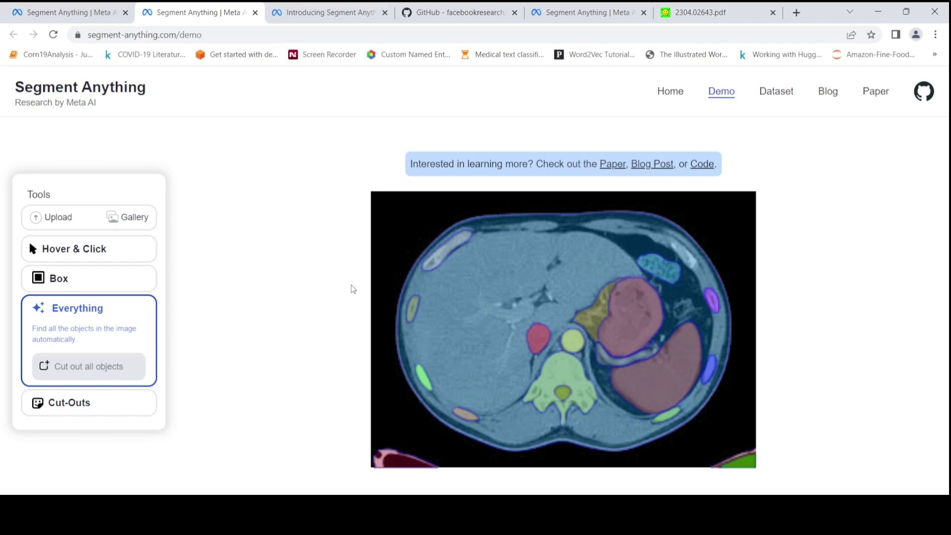
Upload 172813-knee-surgery-mri to replace the CT cross-section.
left_click(51, 220)
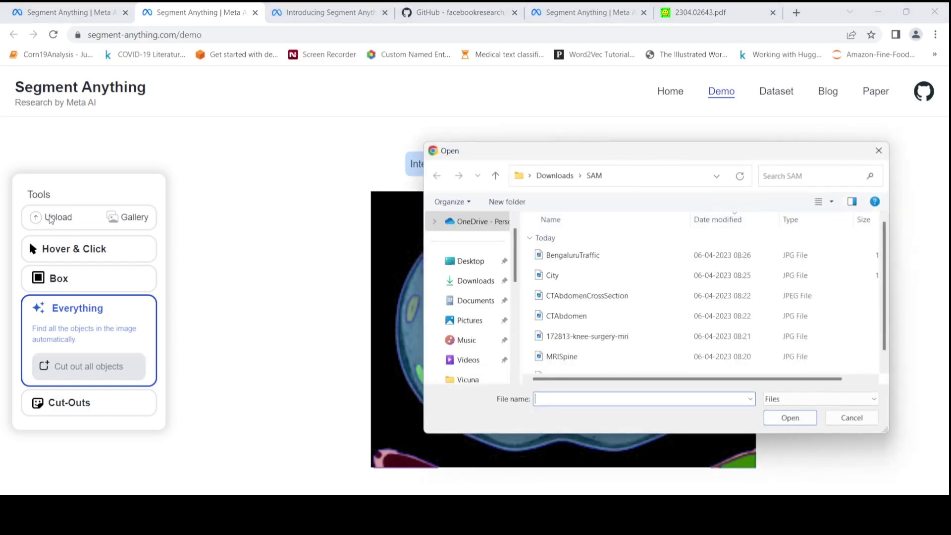
left_click(621, 337)
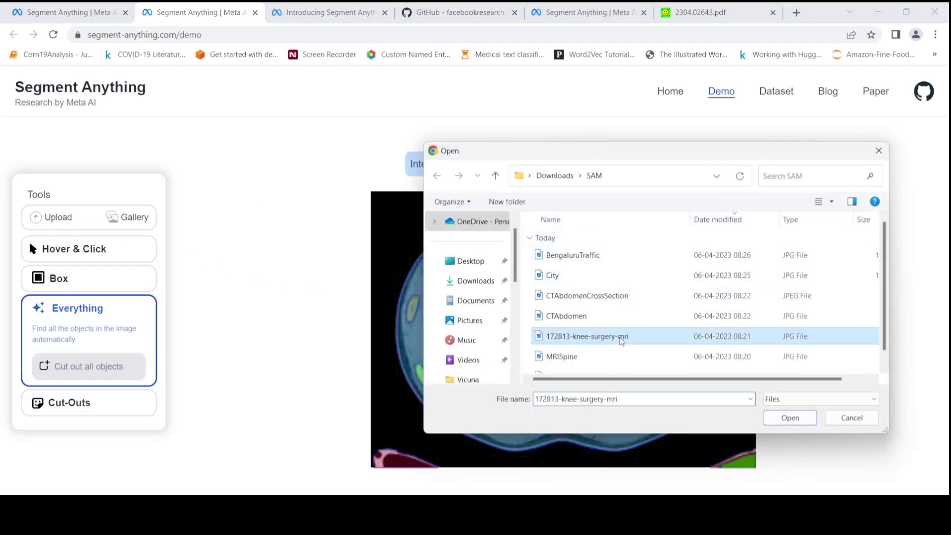
left_click(802, 425)
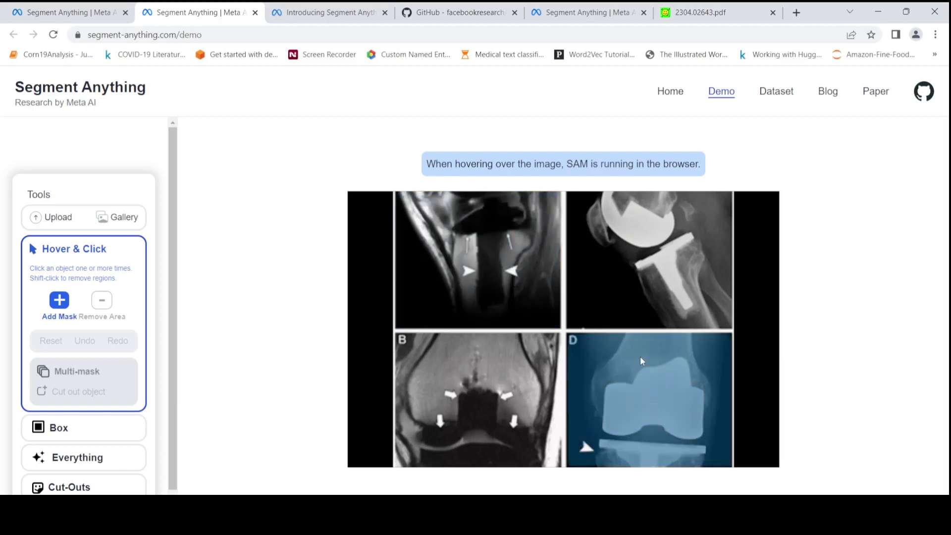
Upload the MRISpine image to replace the knee MRI.
left_click(56, 217)
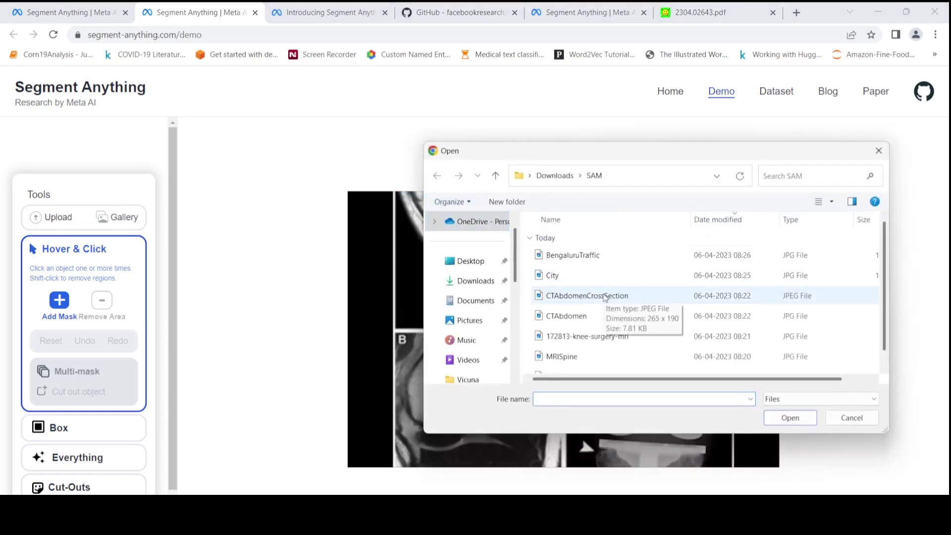
scroll(605, 297, "down", 1)
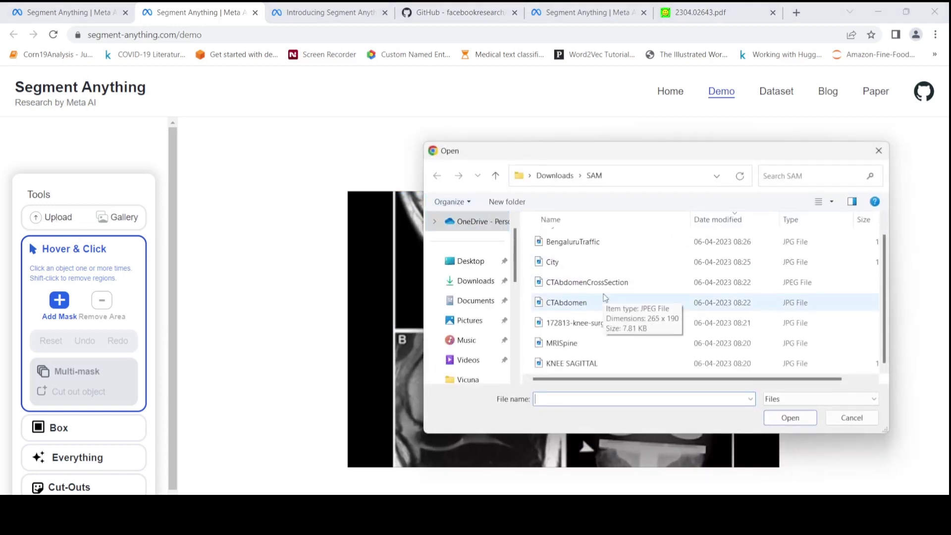
left_click(586, 342)
left_click(816, 417)
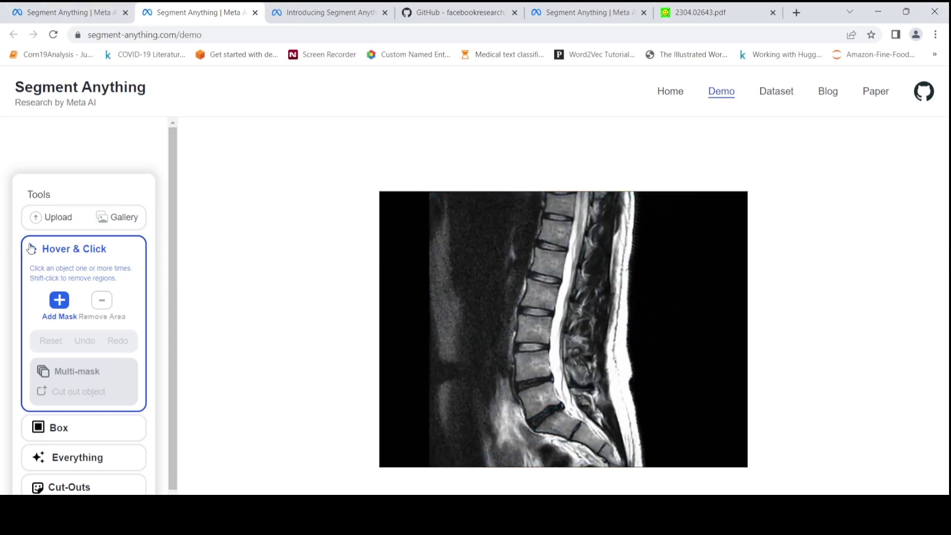
left_click(59, 221)
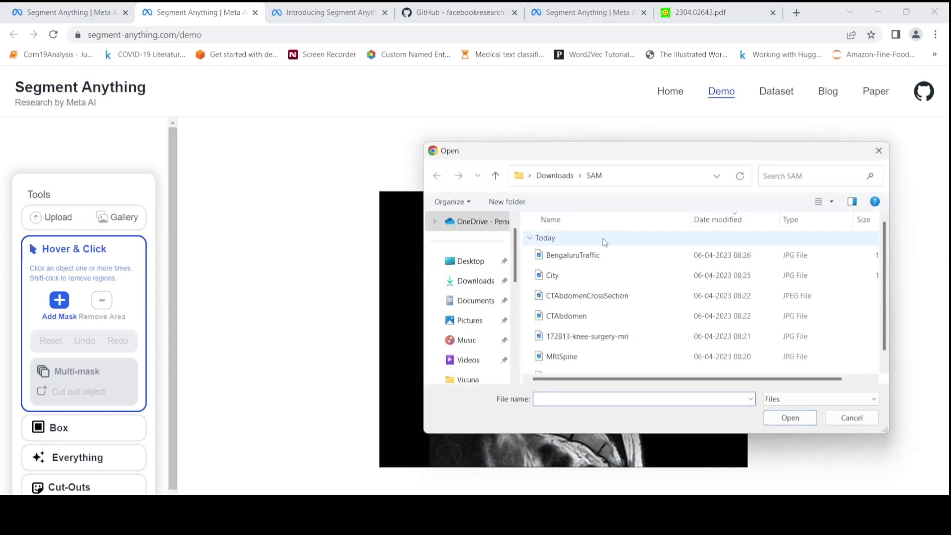
Load the City aerial flyover photo from Downloads > SAM.
left_click(558, 276)
left_click(790, 418)
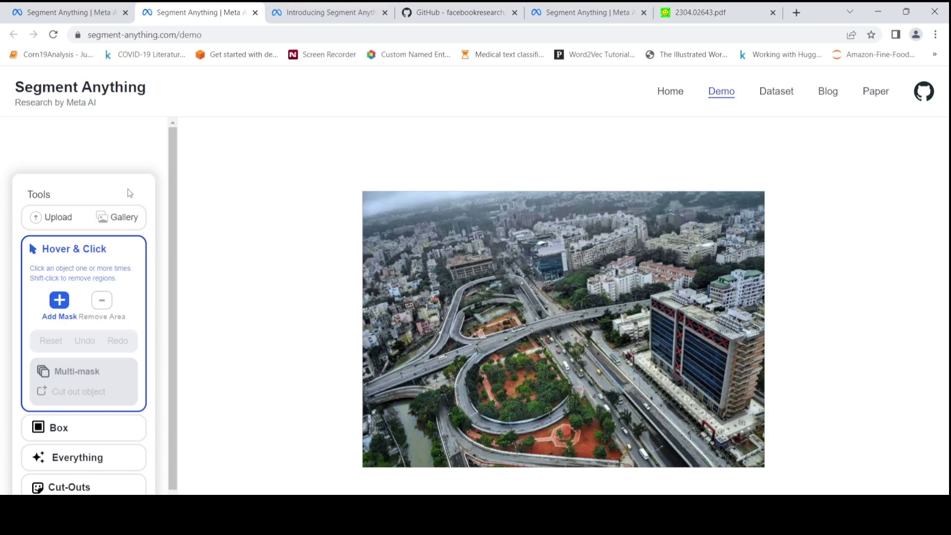
Upload the BengaluruTraffic crowded-road photo in place of the city image.
left_click(54, 220)
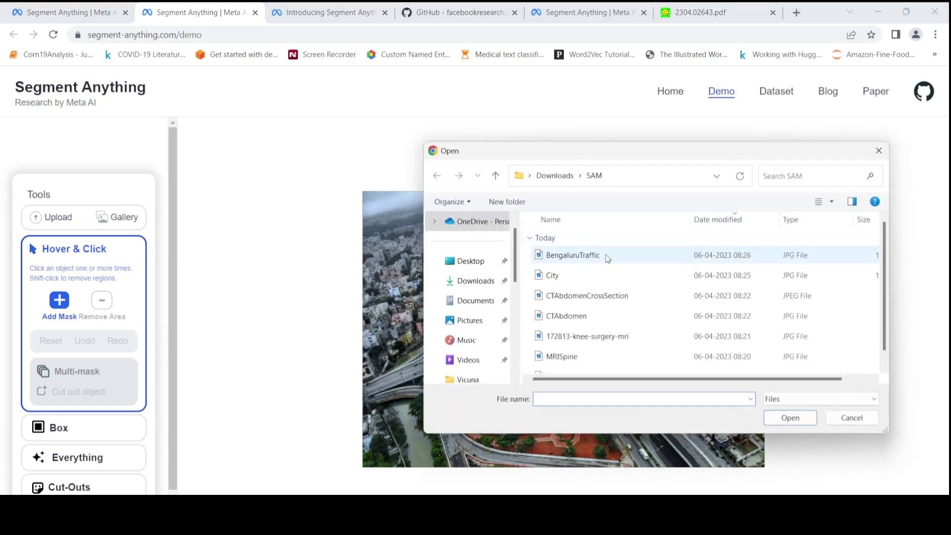
left_click(577, 255)
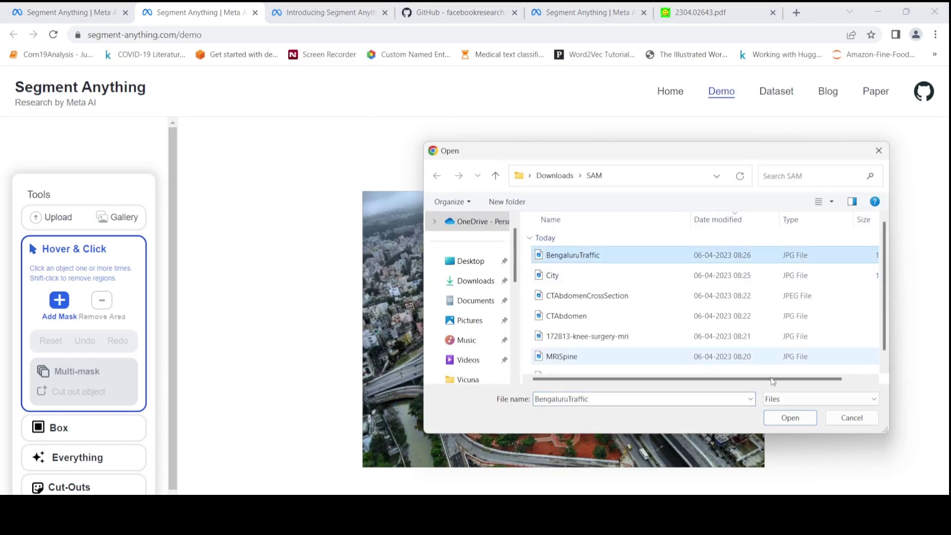
left_click(797, 421)
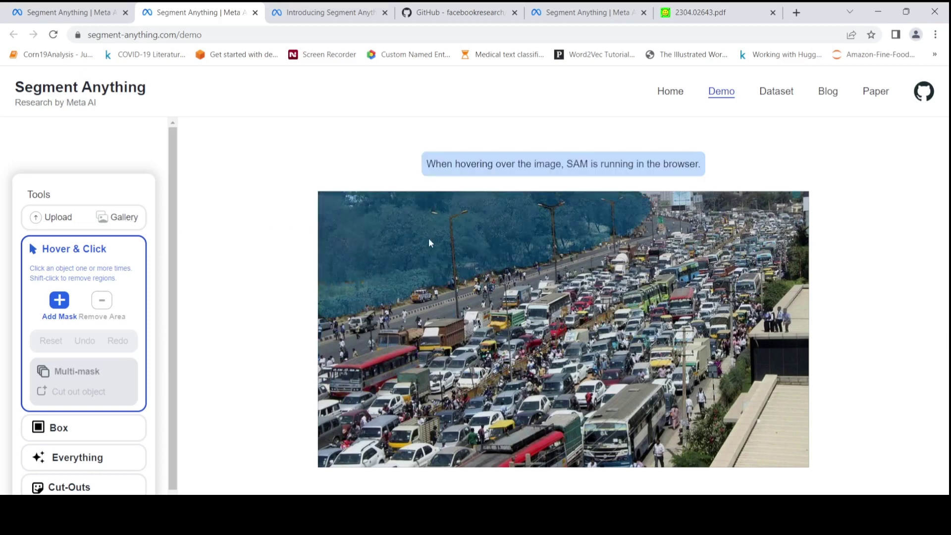
Pick the bear-with-cubs sample photo from the demo Gallery.
left_click(122, 219)
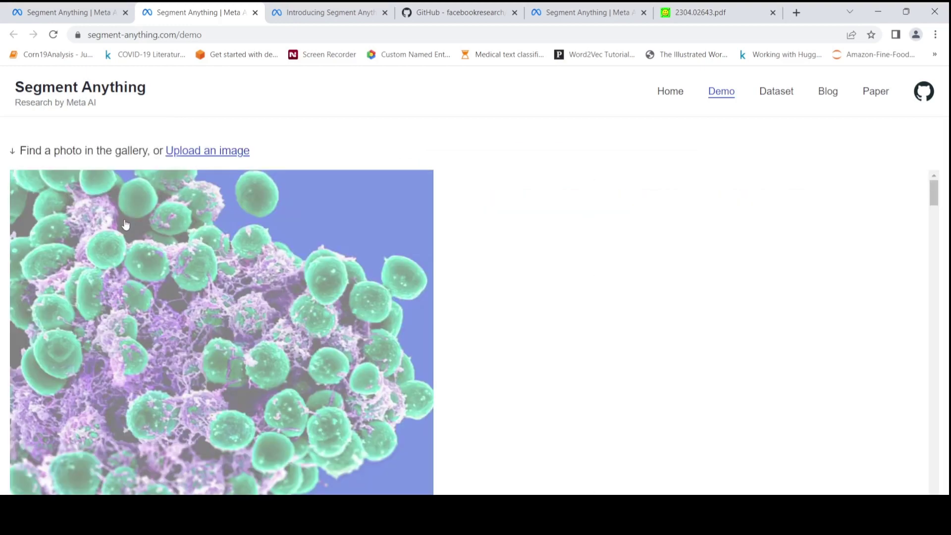
scroll(478, 361, "down", 3)
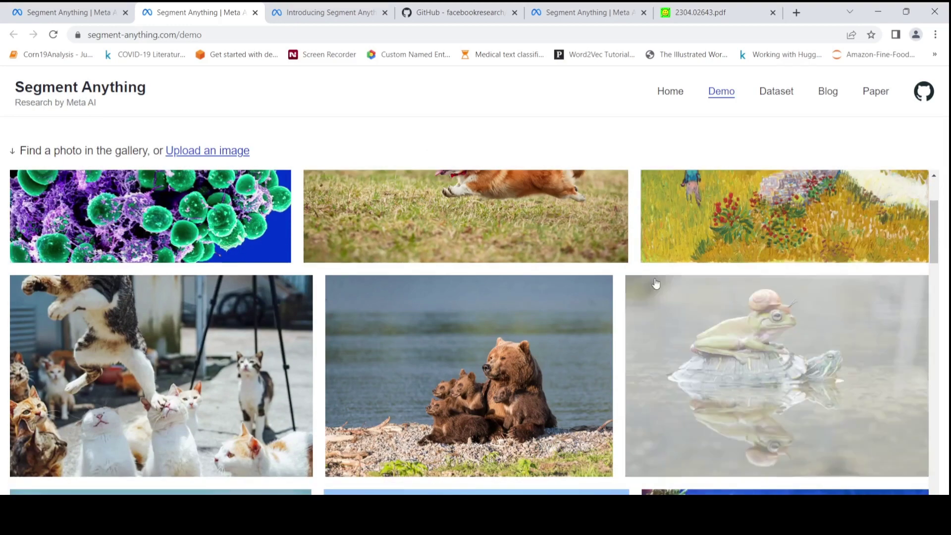
left_click(478, 361)
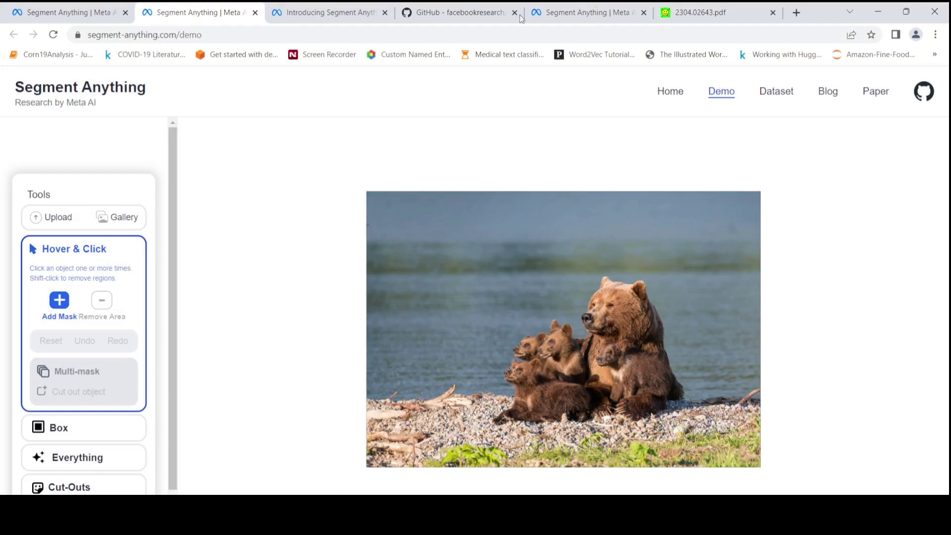
Read the segment-anything GitHub README down to Installation, then go to the Meta AI blog post.
left_click(491, 13)
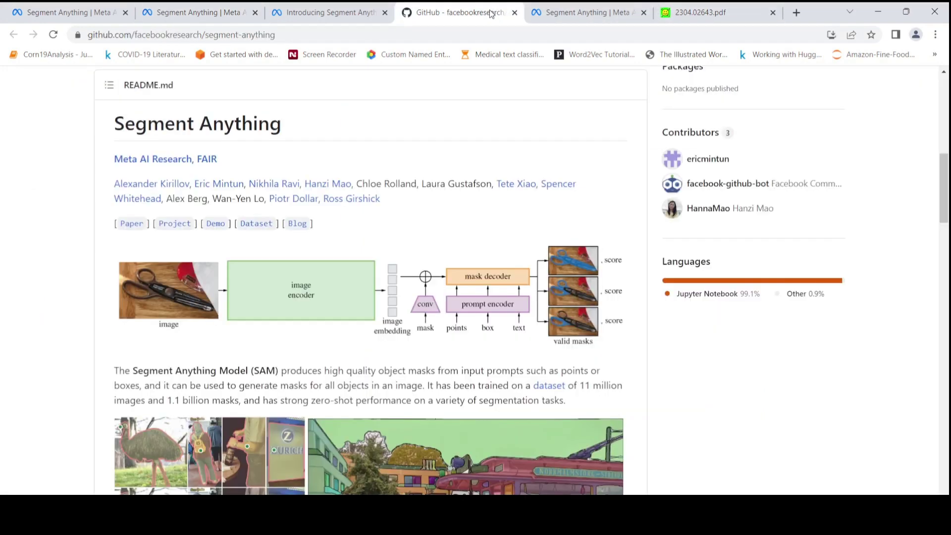
scroll(444, 146, "down", 6)
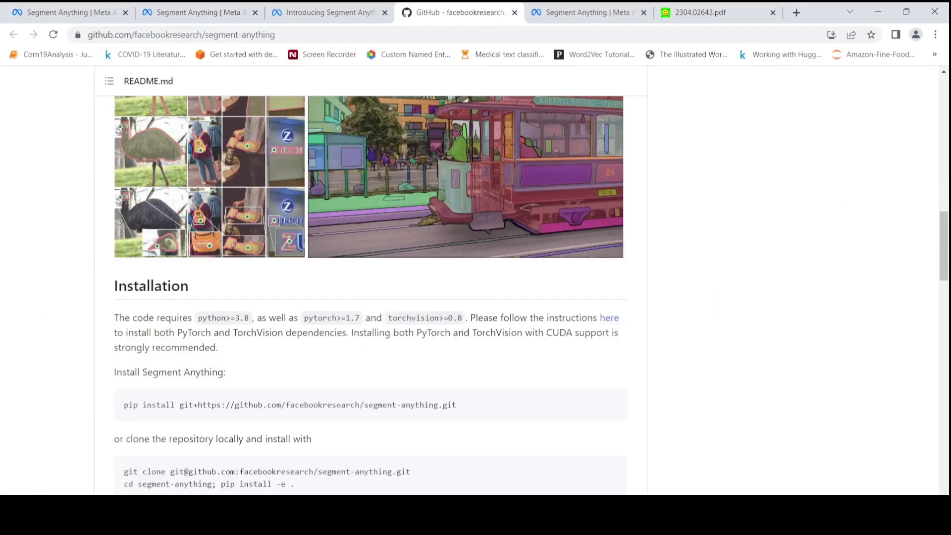
scroll(557, 164, "down", 3)
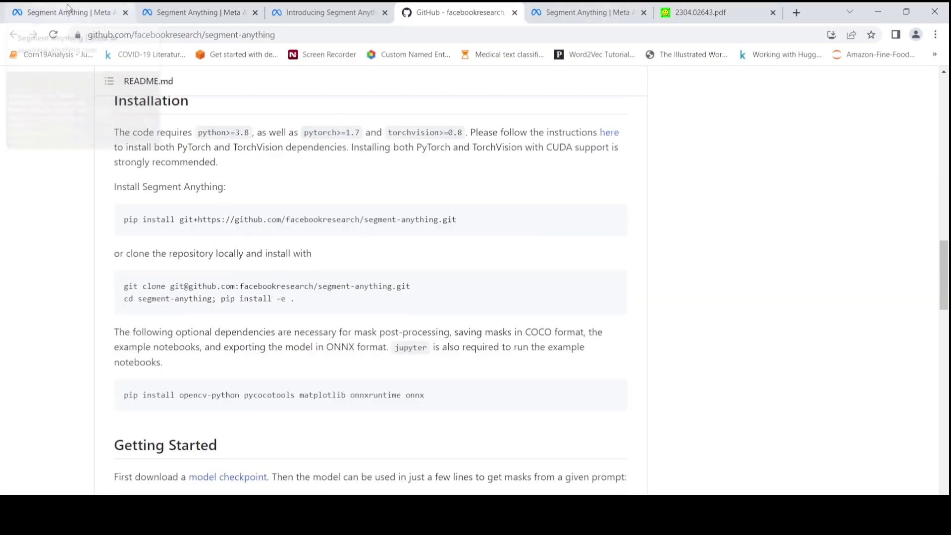
left_click(328, 15)
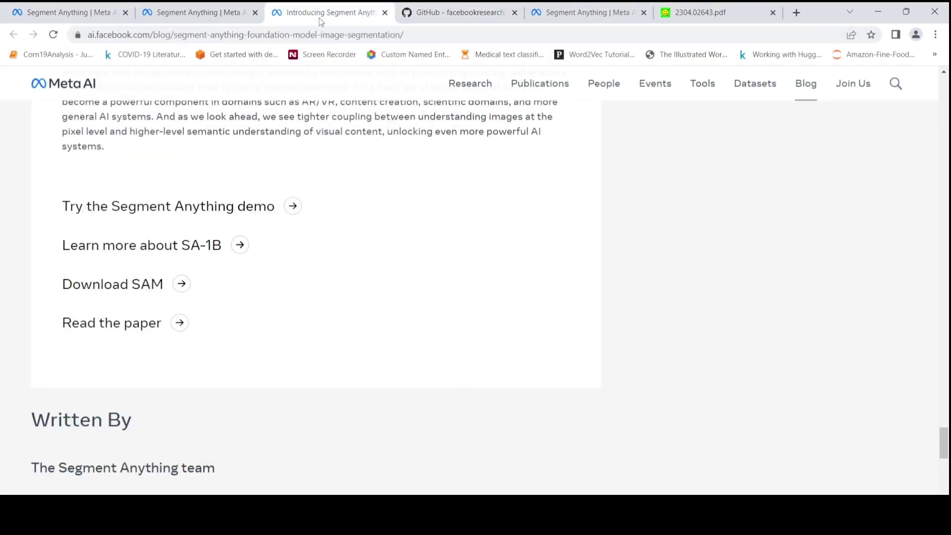
Study the blog's universal segmentation model diagram, then go to the 2304.02643.pdf paper.
scroll(366, 216, "up", 20)
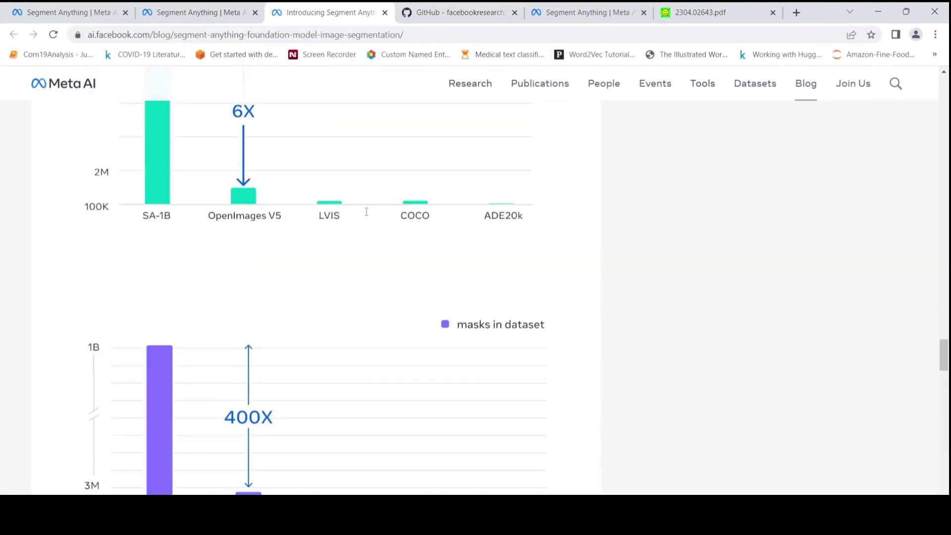
scroll(366, 212, "up", 15)
scroll(367, 216, "down", 5)
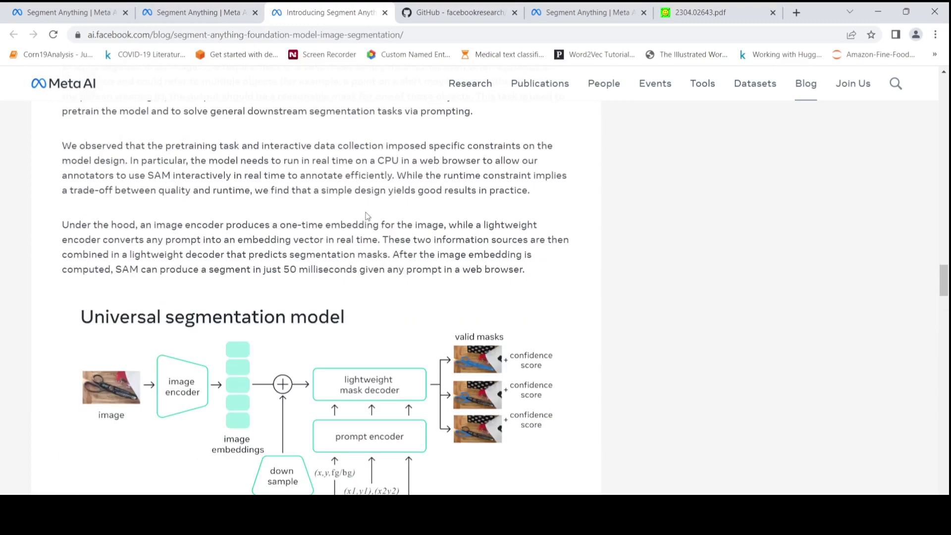
scroll(367, 217, "down", 3)
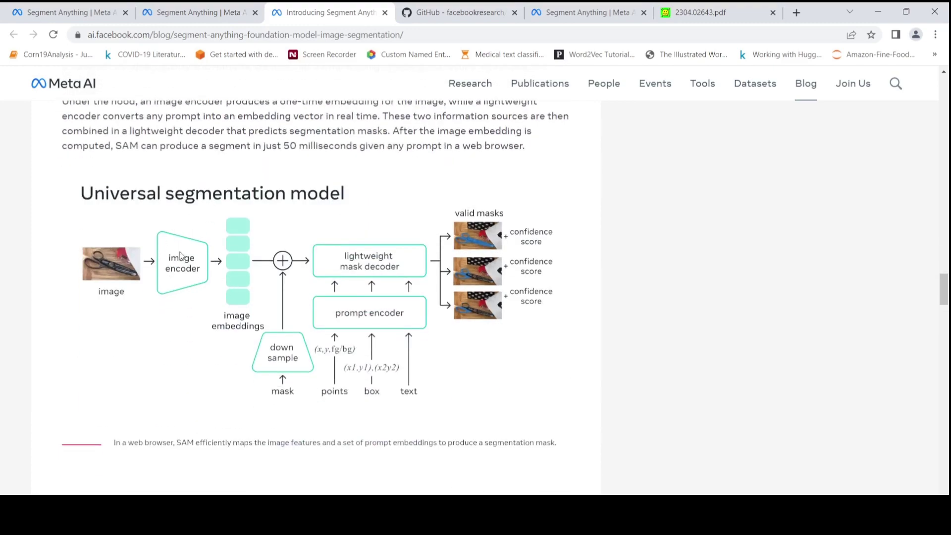
scroll(295, 240, "up", 4)
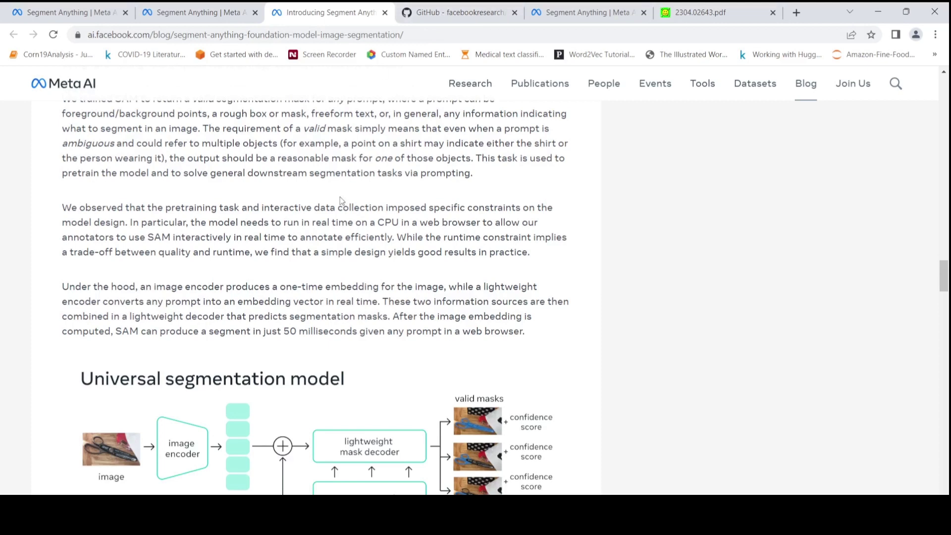
scroll(340, 197, "down", 3)
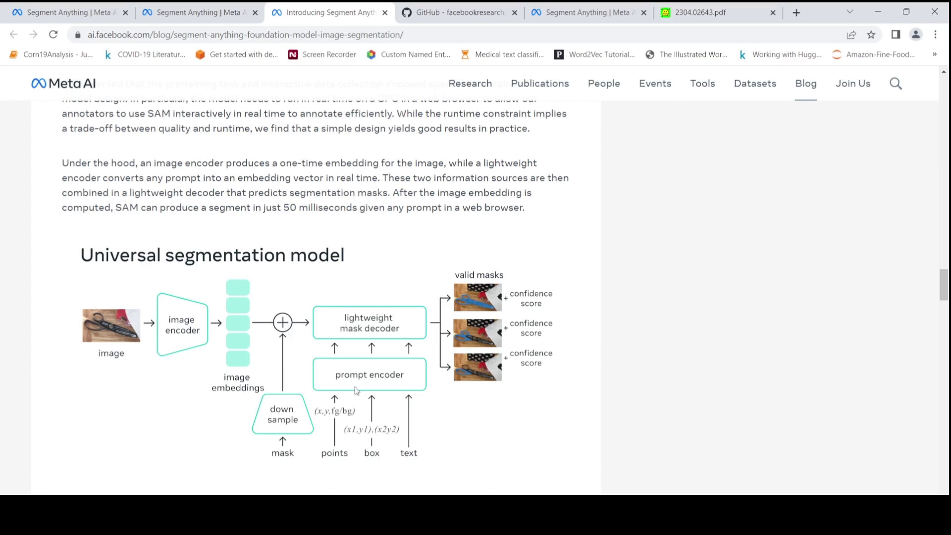
scroll(356, 391, "down", 3)
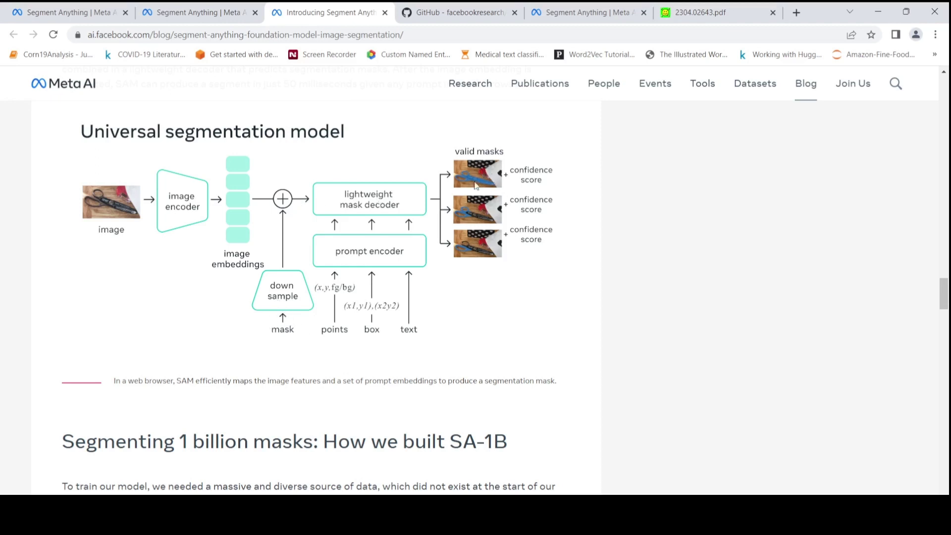
scroll(218, 261, "up", 5)
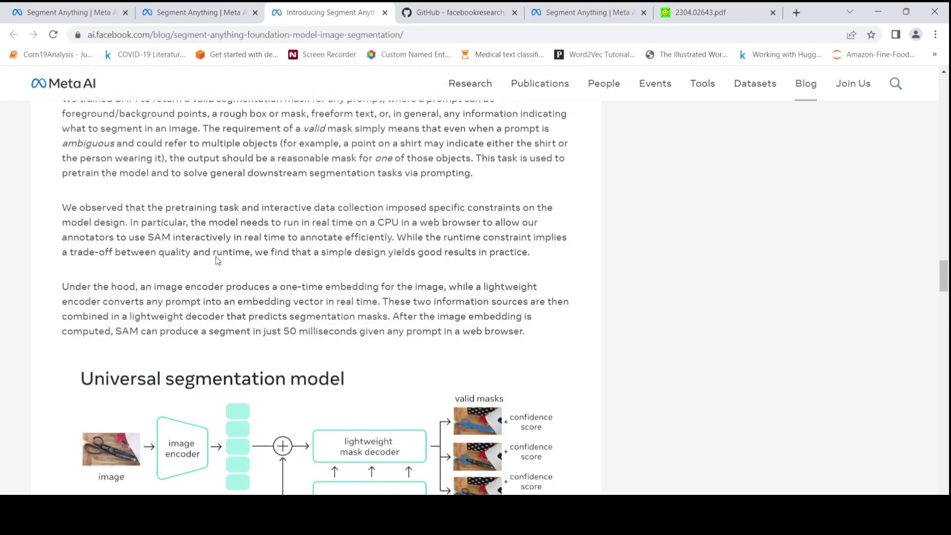
scroll(216, 257, "down", 4)
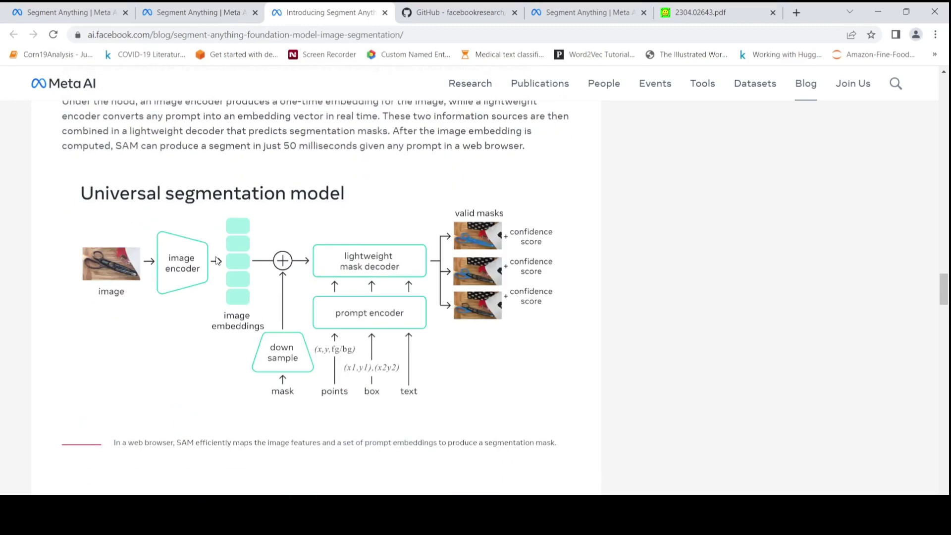
scroll(218, 261, "down", 3)
scroll(217, 261, "down", 3)
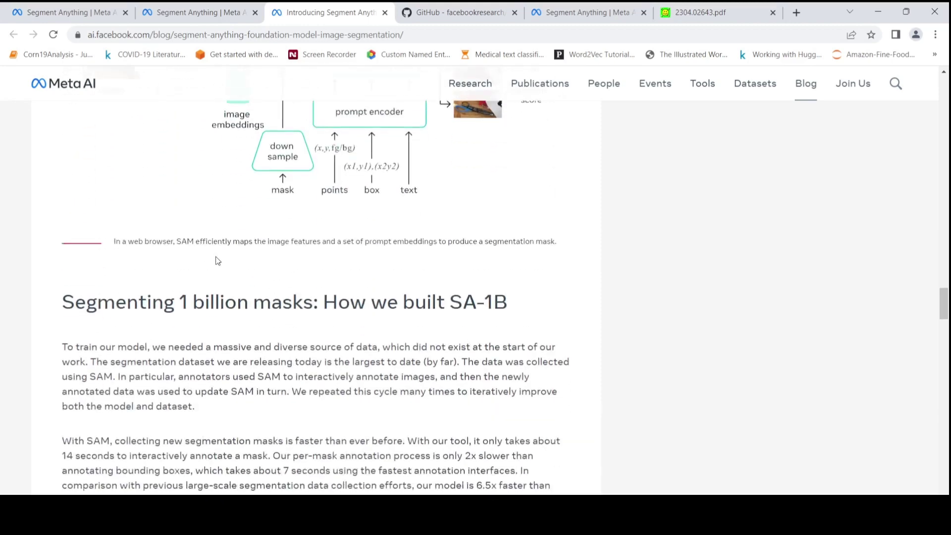
left_click(680, 19)
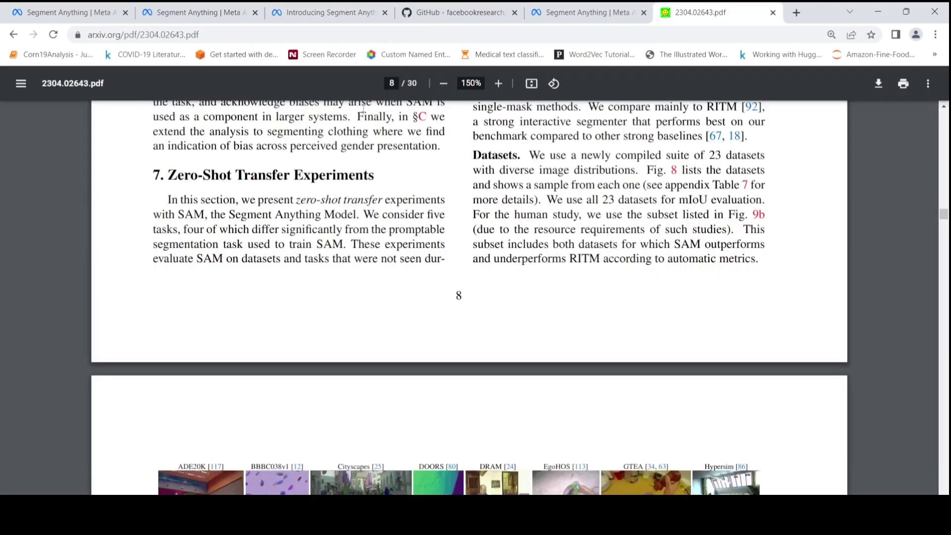